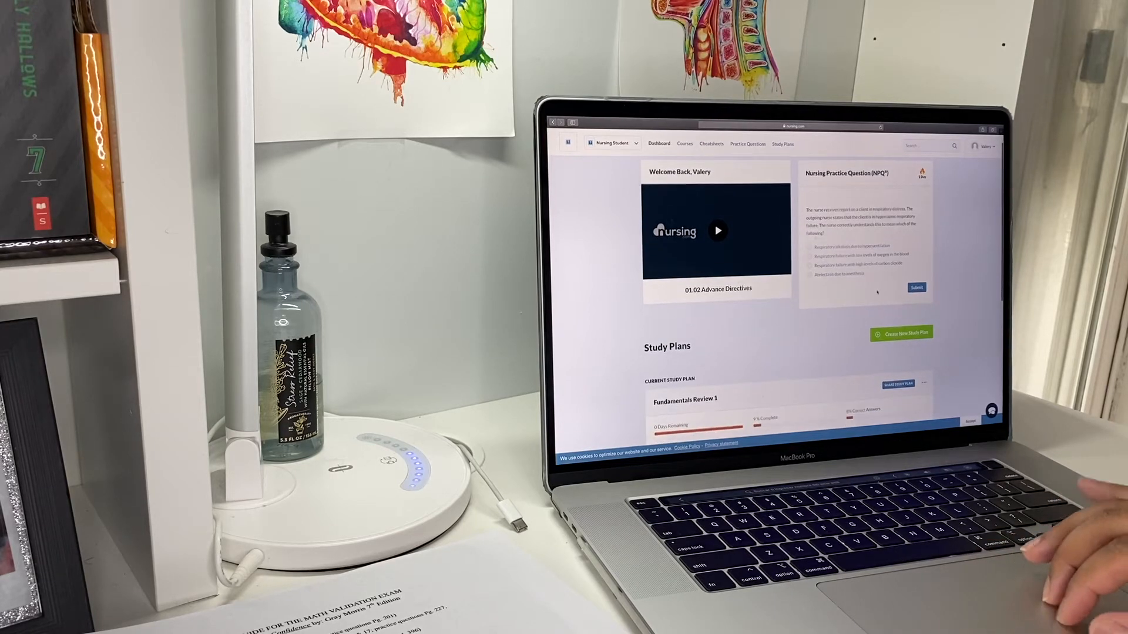
scroll(877, 292, down, 3)
scroll(878, 292, down, 1)
scroll(877, 291, down, 1)
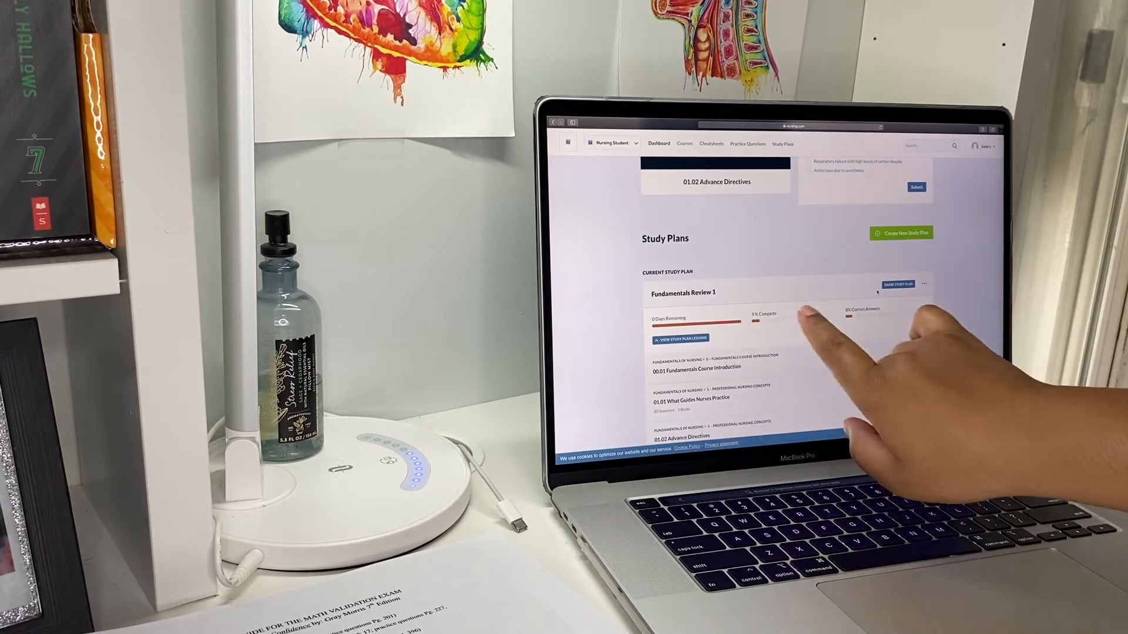
scroll(878, 292, down, 1)
scroll(877, 292, down, 3)
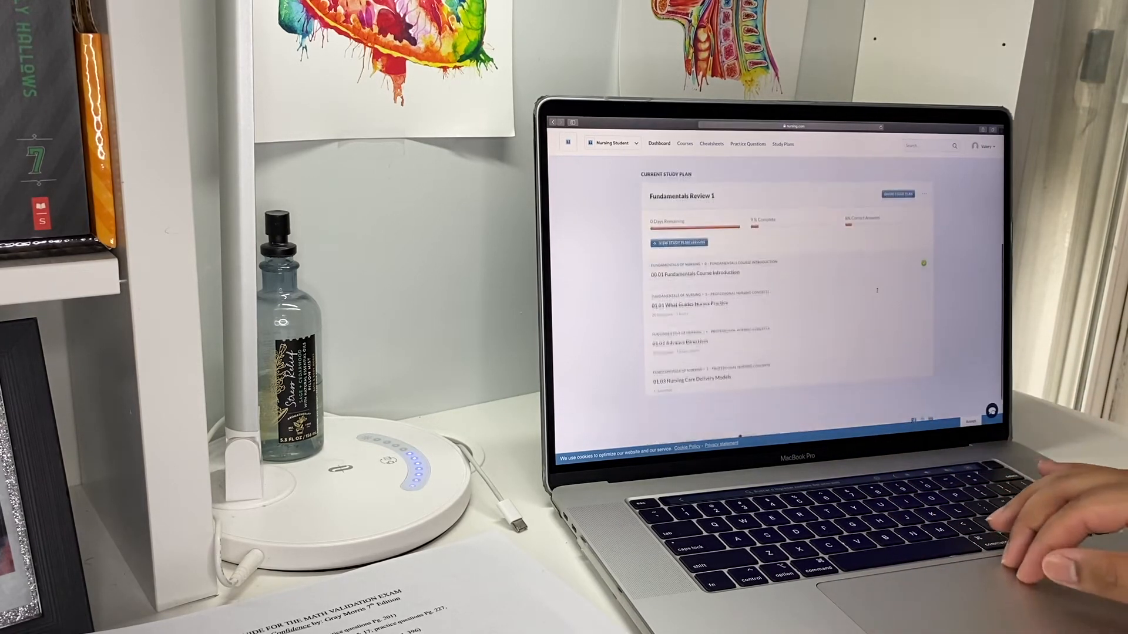
scroll(877, 292, down, 2)
scroll(878, 292, up, 6)
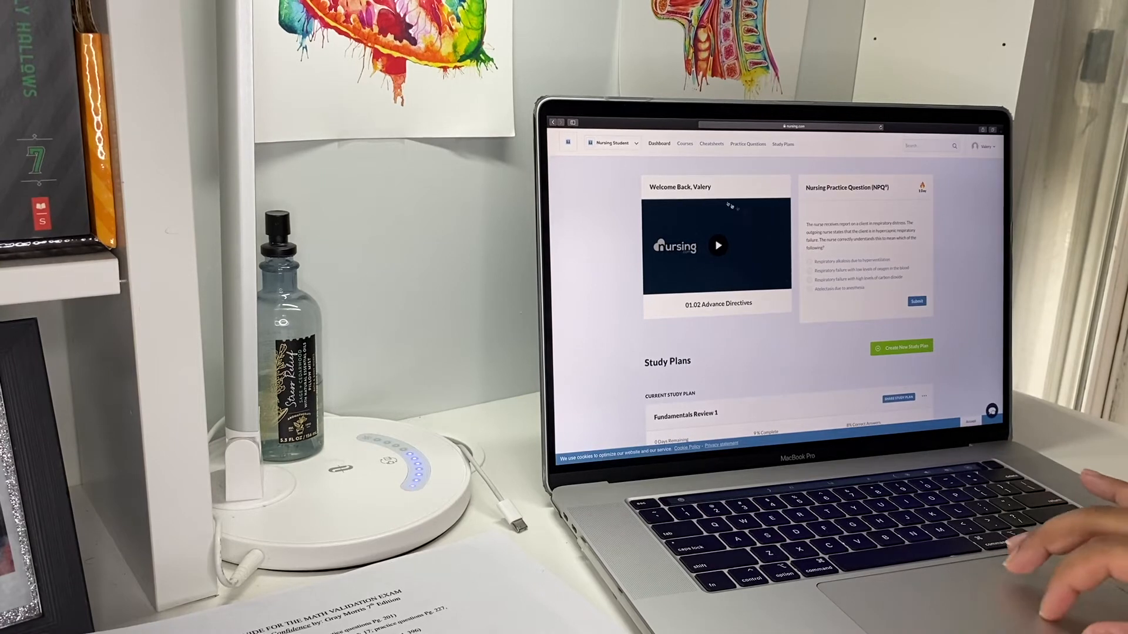
Go to the Courses catalogue from the Nursing.com top navigation
click(687, 145)
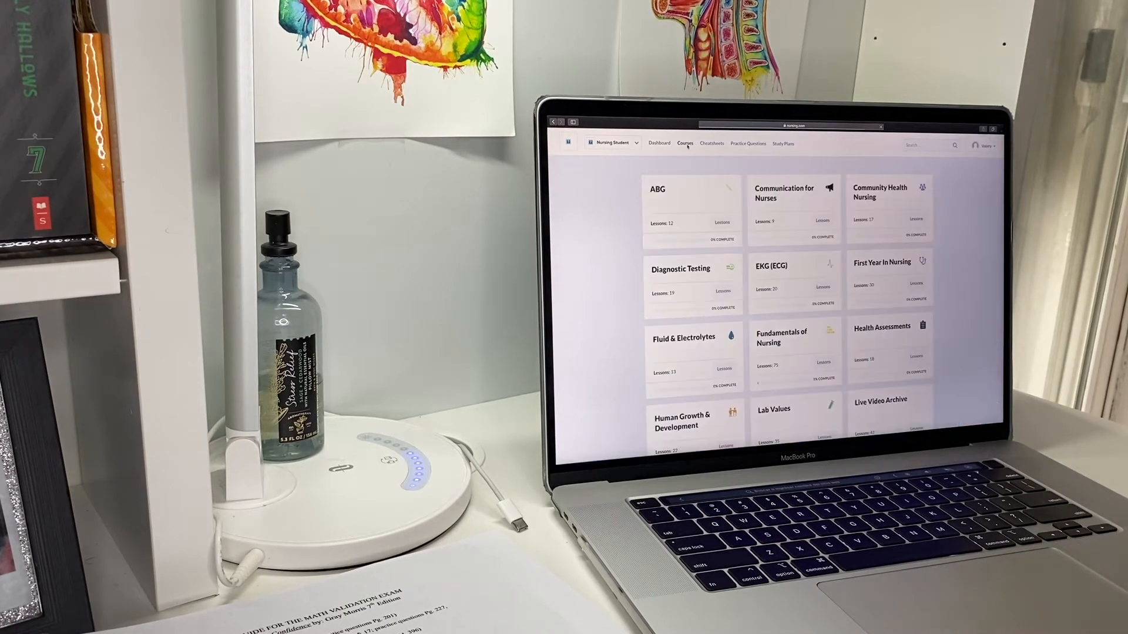
scroll(885, 279, down, 3)
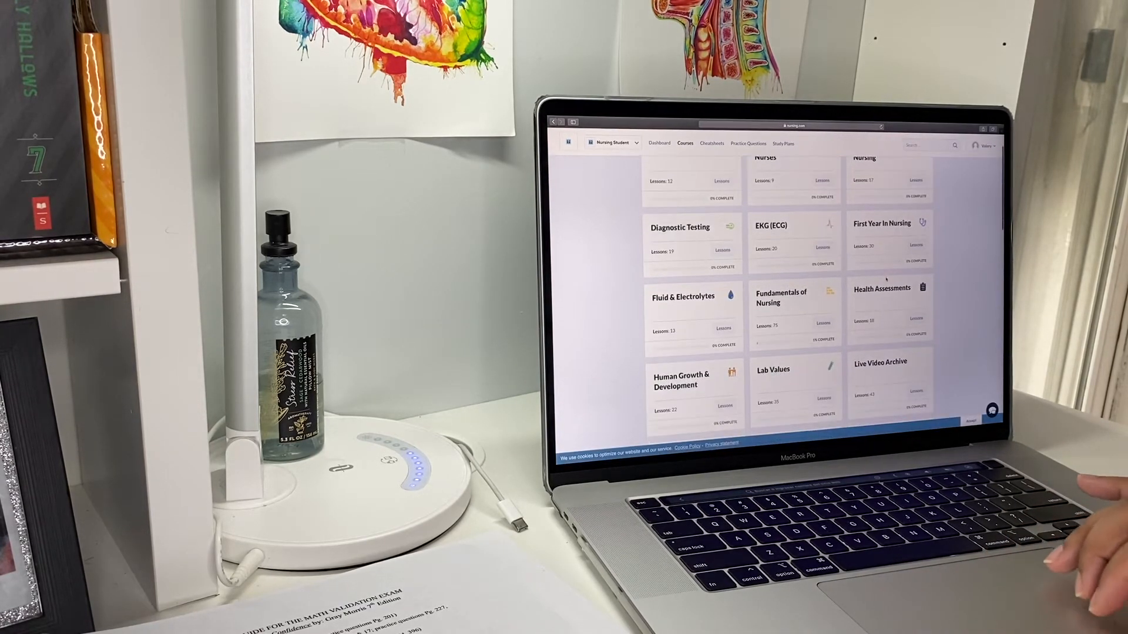
scroll(885, 279, down, 3)
scroll(886, 279, down, 3)
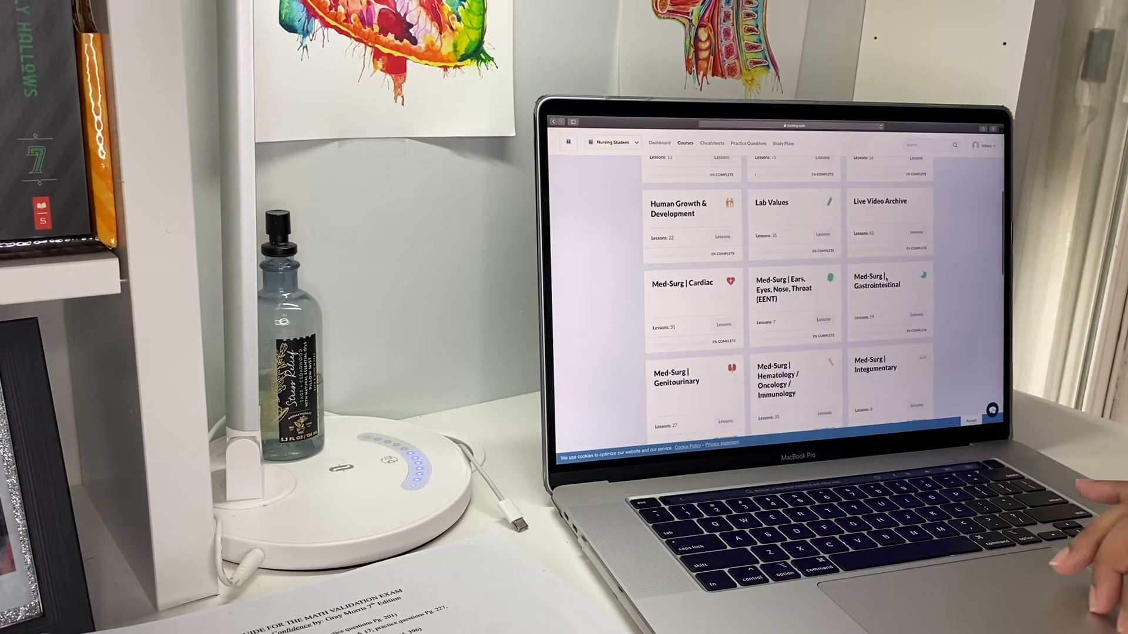
scroll(886, 279, down, 3)
scroll(885, 279, down, 3)
scroll(886, 279, down, 2)
scroll(886, 278, down, 3)
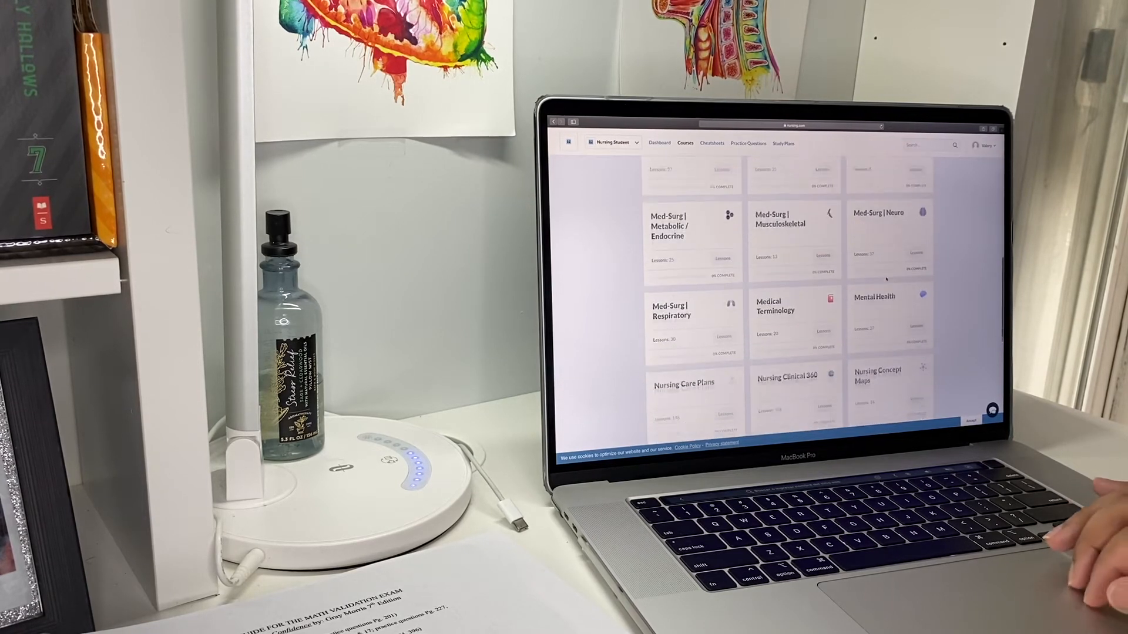
scroll(886, 279, down, 3)
scroll(886, 279, down, 3)
scroll(886, 278, down, 2)
scroll(886, 279, down, 2)
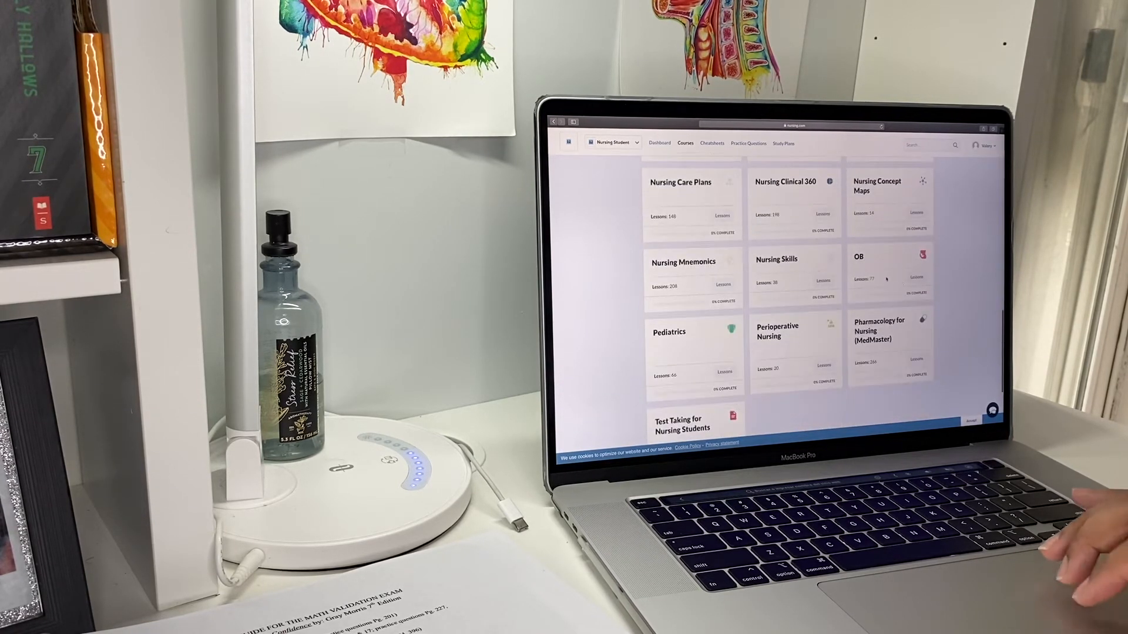
scroll(961, 324, up, 3)
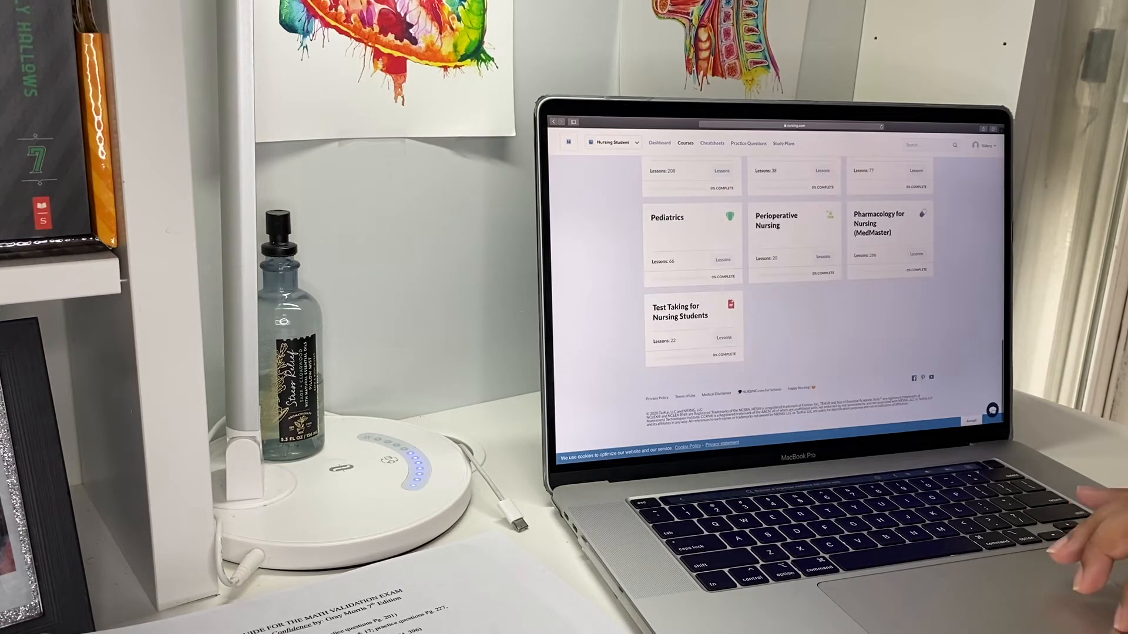
scroll(961, 323, up, 5)
scroll(960, 324, up, 5)
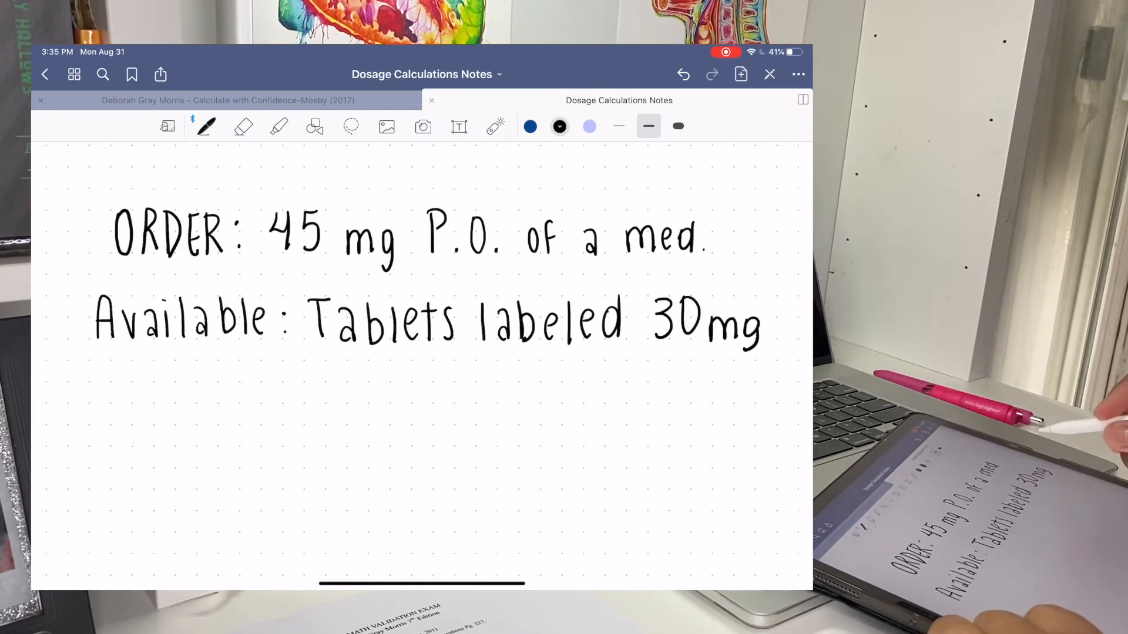
Underline Available and Tablets, bracket 30mg, and write the first ratio 30mg : 1 tablet
drag(88, 357, 268, 349)
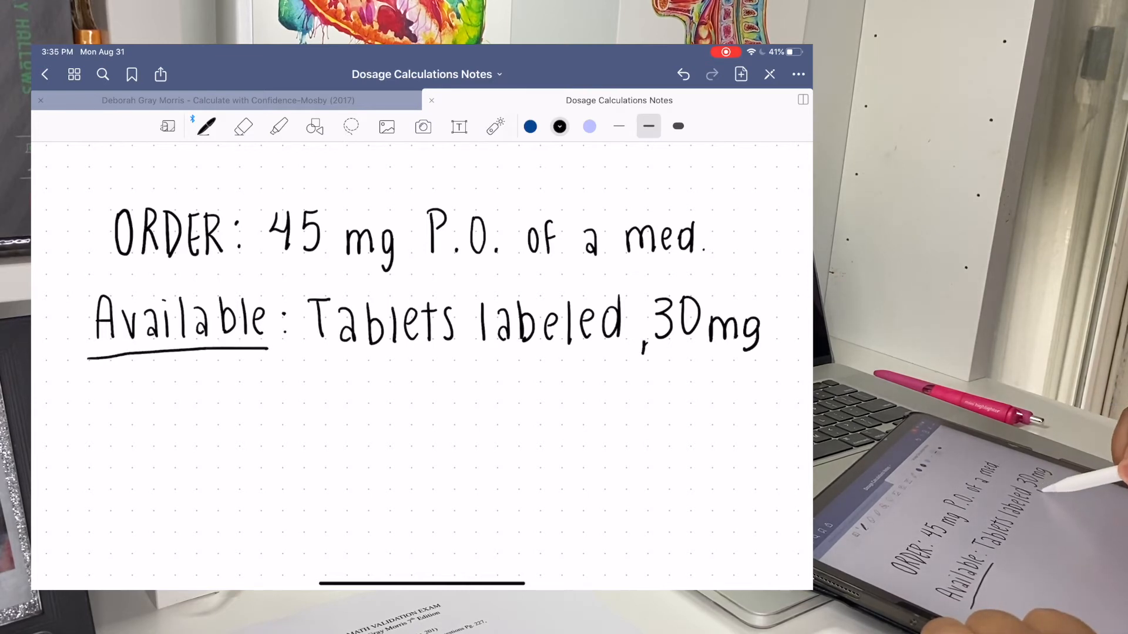
drag(773, 357, 773, 333)
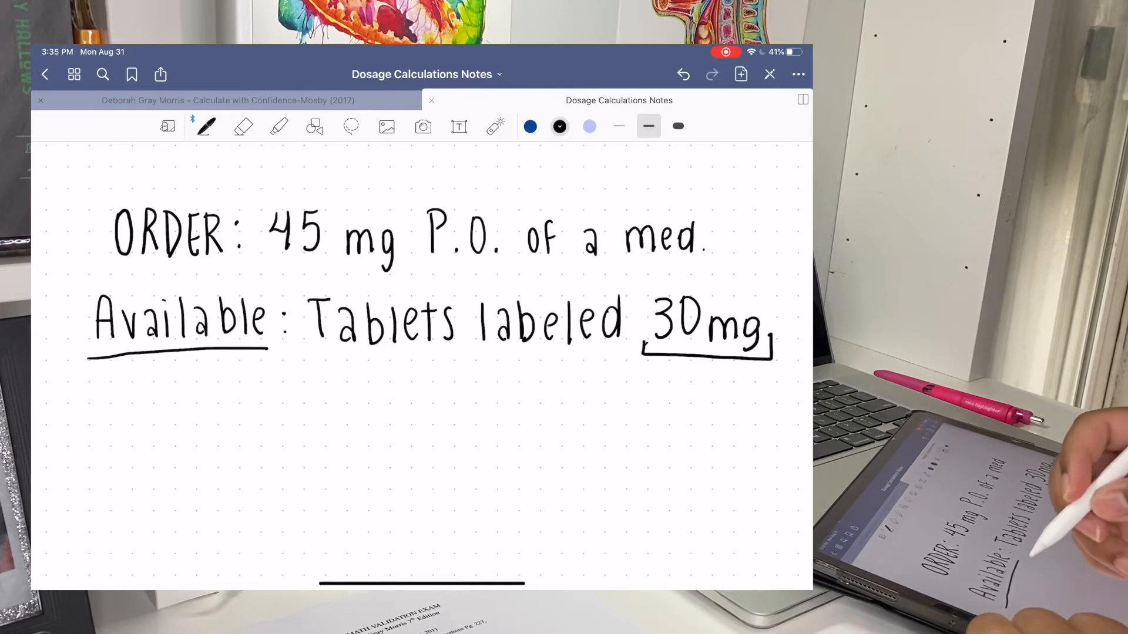
mouse_move(156, 395)
mouse_down()
mouse_move(156, 423)
mouse_move(208, 435)
mouse_up()
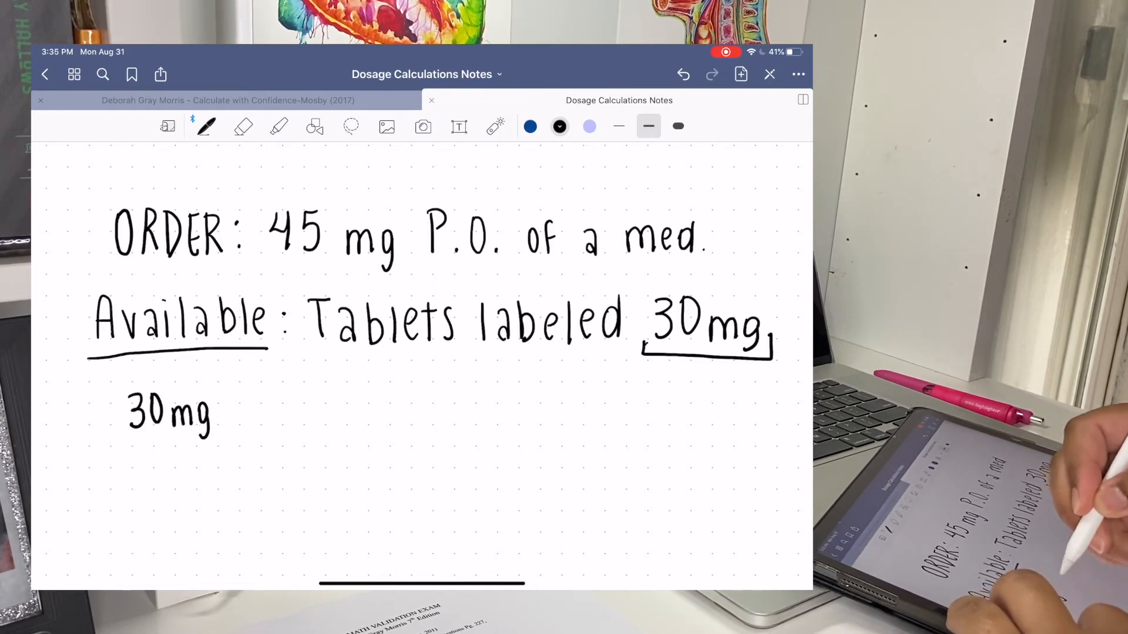
drag(250, 393, 247, 408)
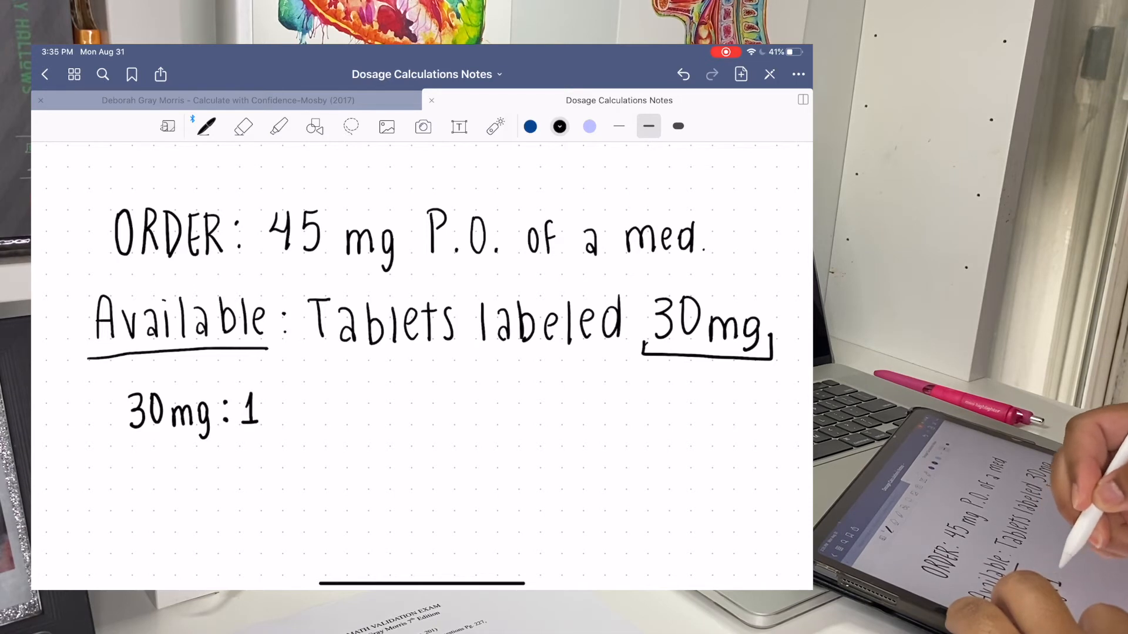
mouse_move(315, 392)
mouse_down()
mouse_move(324, 421)
mouse_move(363, 423)
mouse_up()
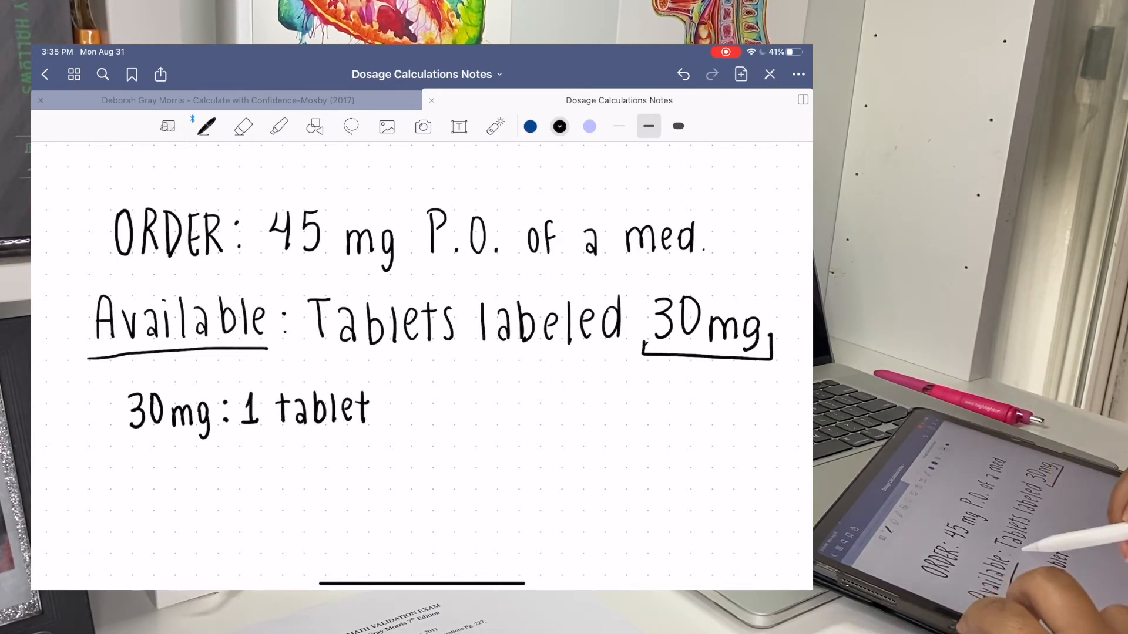
drag(307, 349, 457, 350)
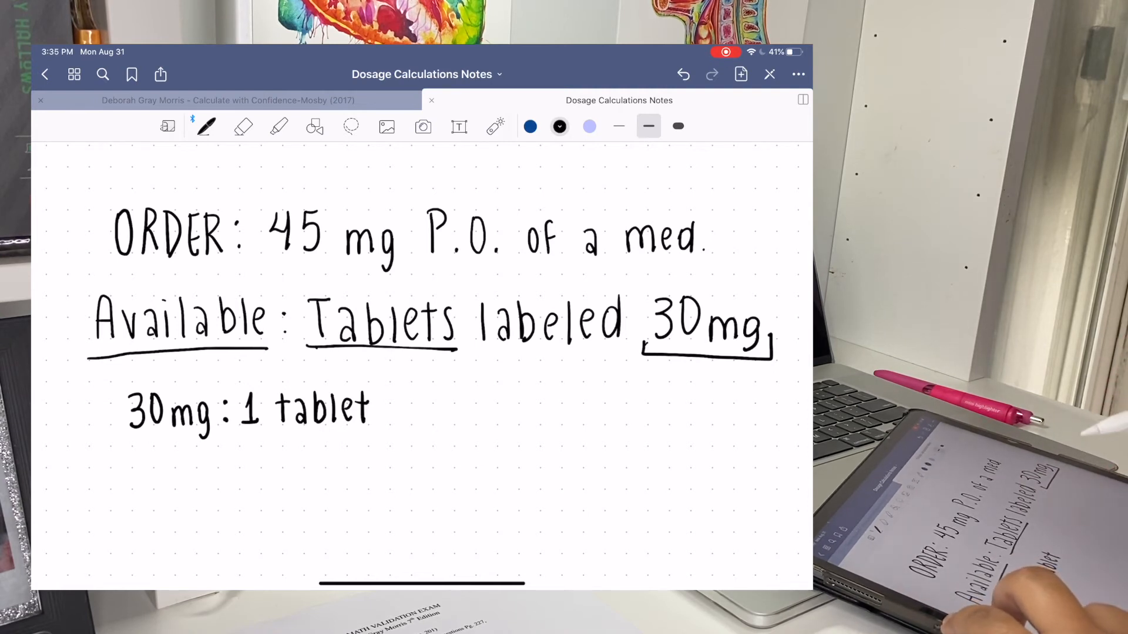
Write the second ratio 45 mg : x tablet and bracket the outer terms of the proportion
click(590, 126)
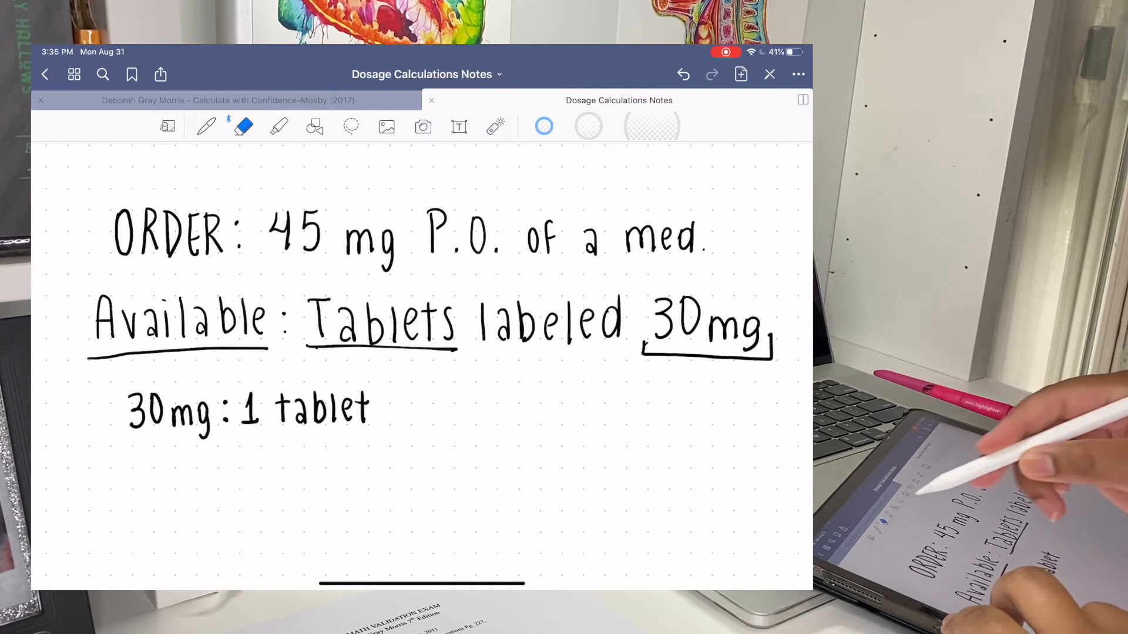
click(560, 127)
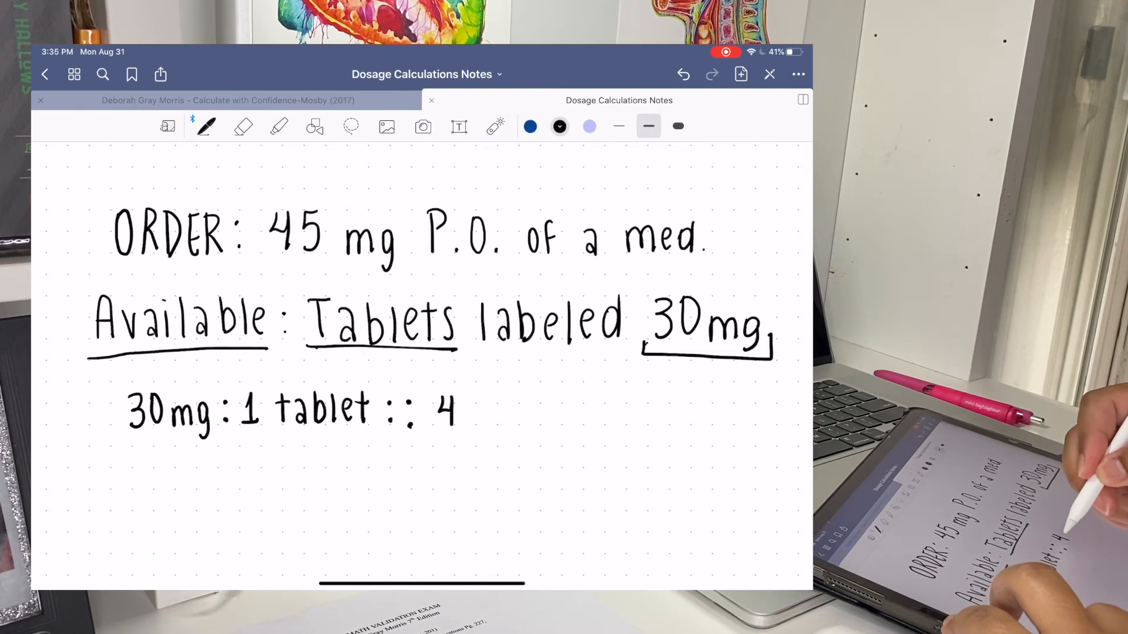
mouse_move(463, 398)
mouse_down()
mouse_move(468, 422)
mouse_move(519, 432)
mouse_up()
drag(567, 401, 555, 422)
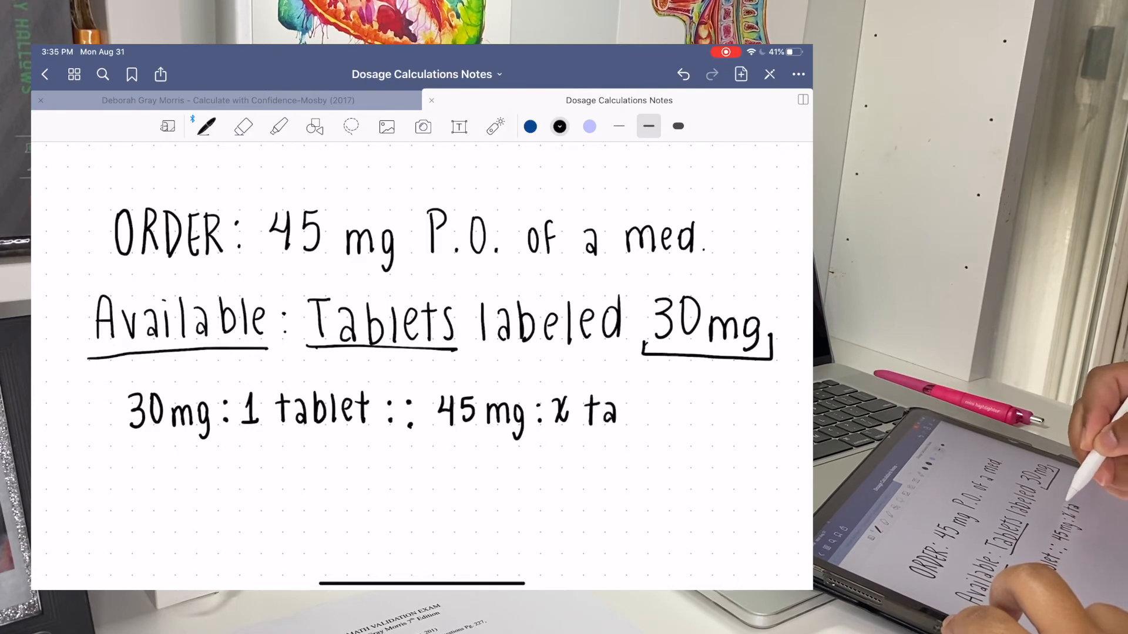
mouse_move(622, 395)
mouse_down()
mouse_move(628, 423)
mouse_move(670, 423)
mouse_up()
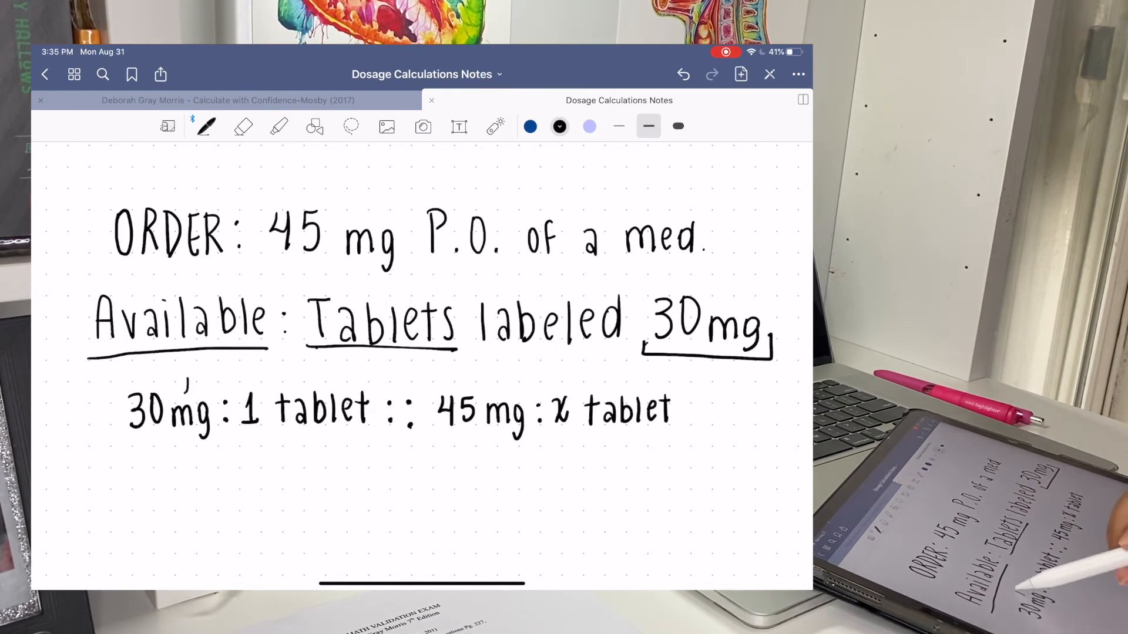
mouse_move(187, 391)
mouse_down()
mouse_move(311, 374)
mouse_move(541, 370)
mouse_move(627, 386)
mouse_up()
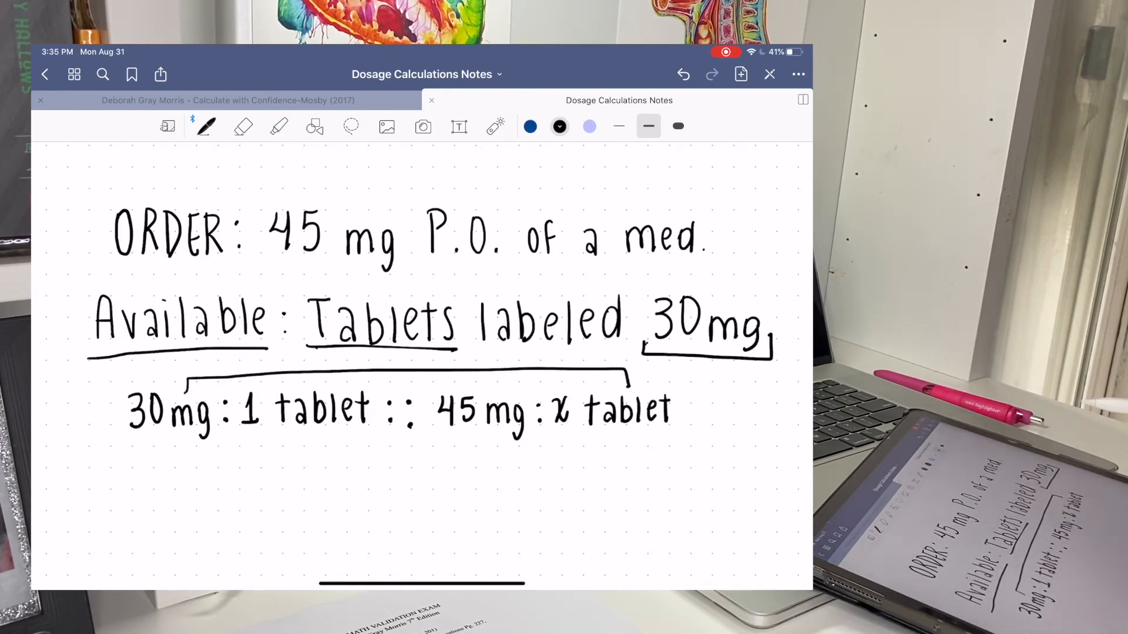
Bracket the inner terms, retrace the outer bracket, and write the equation 30x = 45
mouse_move(324, 431)
mouse_down()
mouse_move(334, 447)
mouse_move(418, 448)
mouse_move(453, 431)
mouse_up()
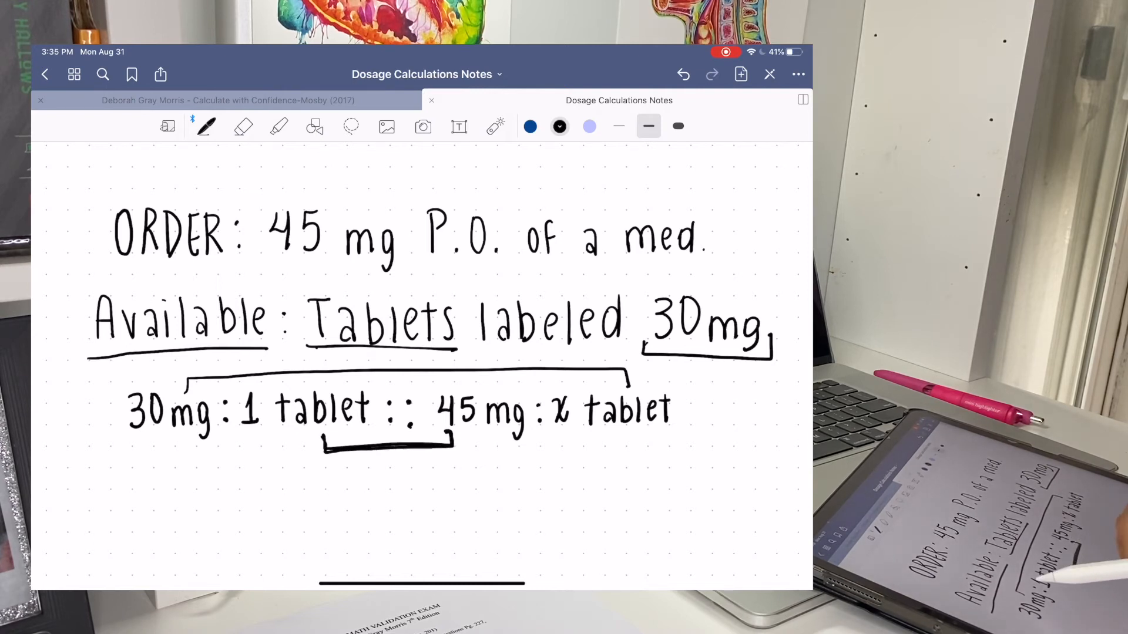
mouse_move(232, 377)
mouse_down()
mouse_move(608, 371)
mouse_move(629, 385)
mouse_up()
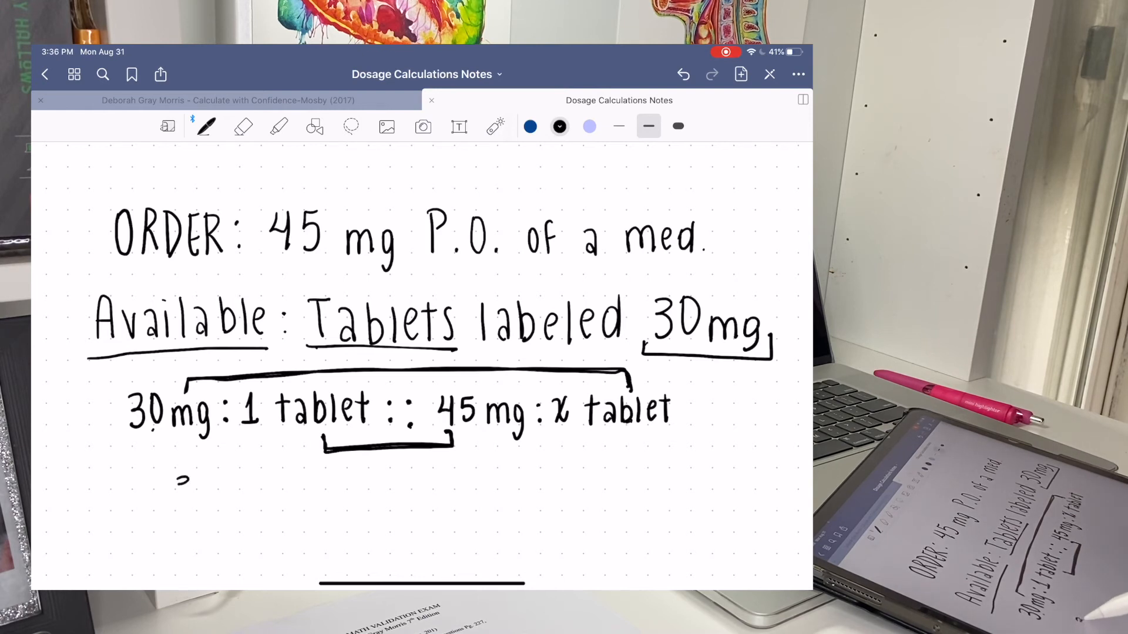
mouse_move(200, 476)
mouse_down()
mouse_move(201, 490)
mouse_move(256, 487)
mouse_up()
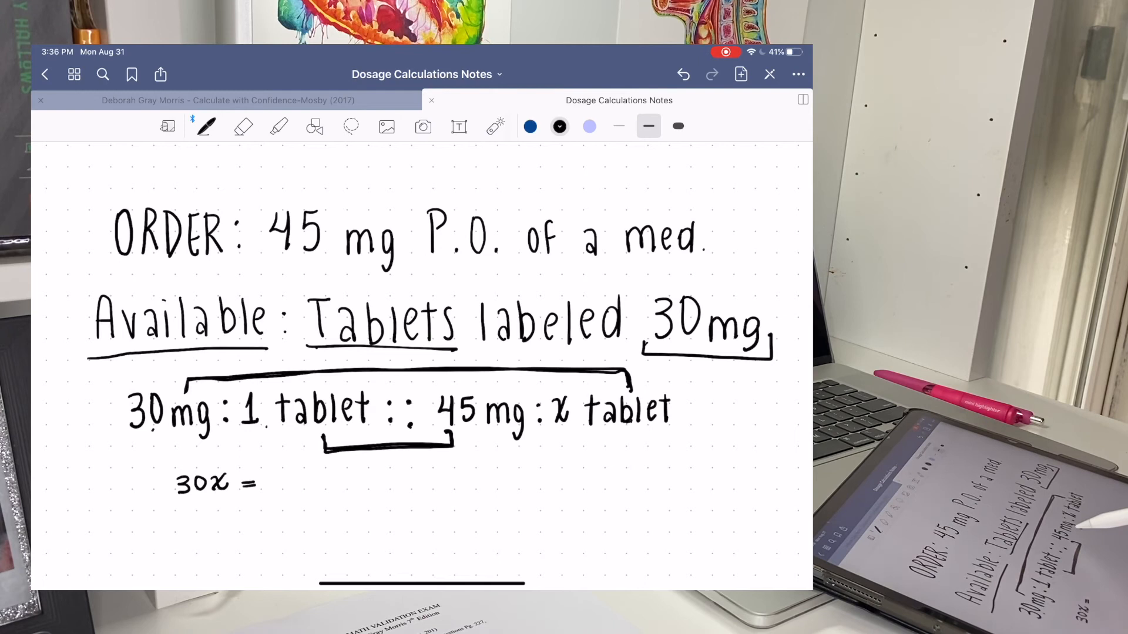
click(474, 438)
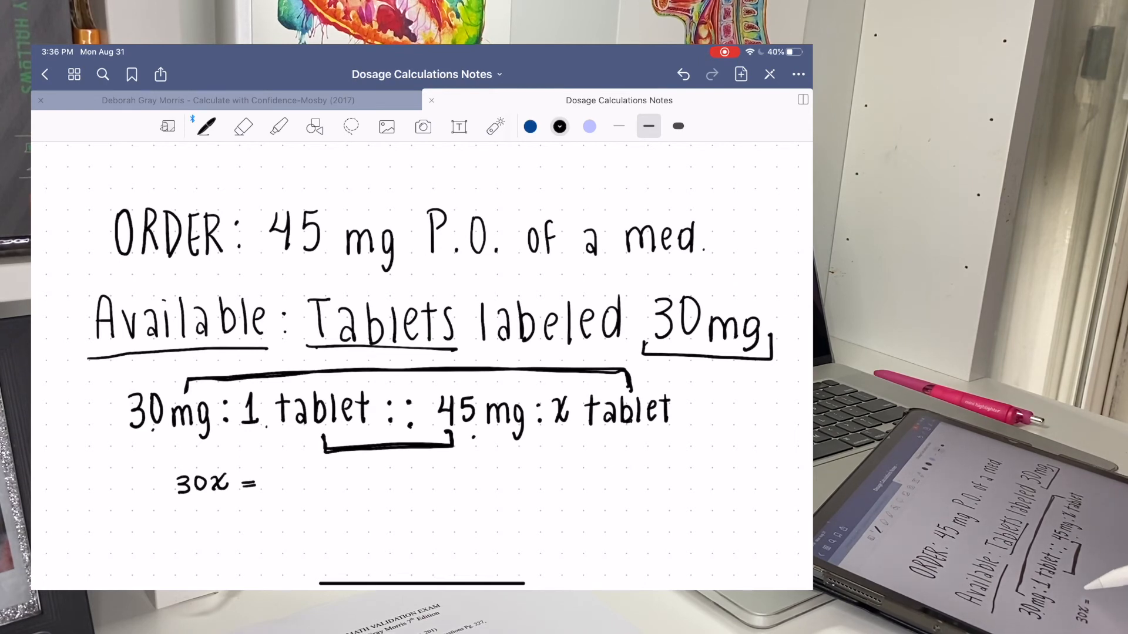
drag(288, 474, 294, 487)
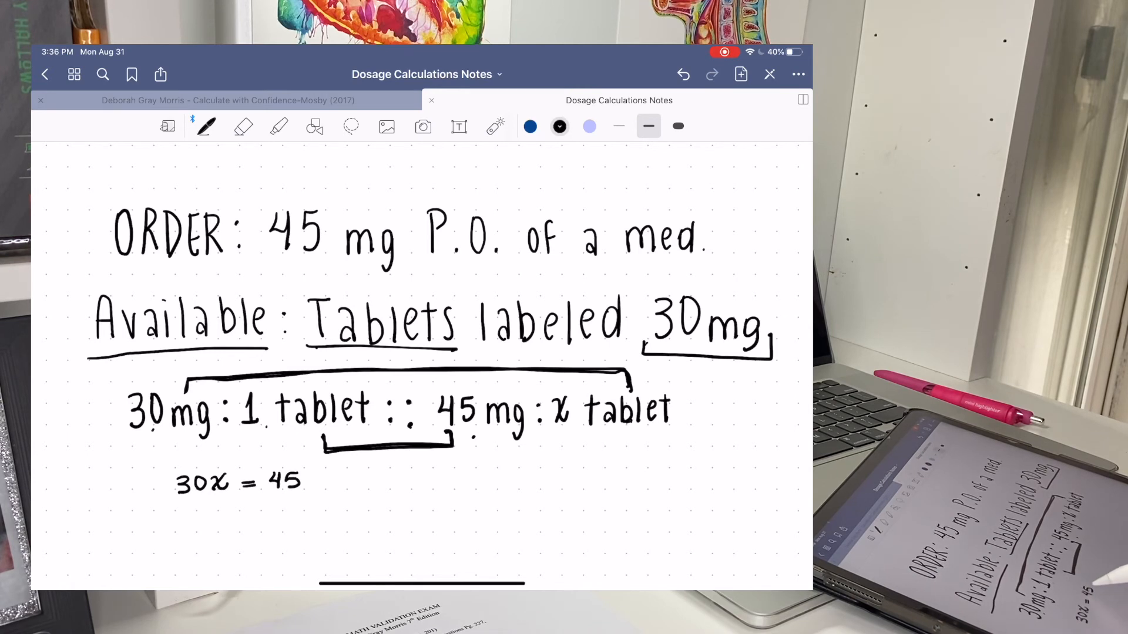
Divide both sides by 30, cancel the 30s, and begin the x = answer line
drag(180, 509, 209, 522)
mouse_move(265, 497)
mouse_down()
mouse_move(309, 495)
mouse_move(284, 508)
mouse_move(299, 522)
mouse_up()
drag(188, 469, 188, 530)
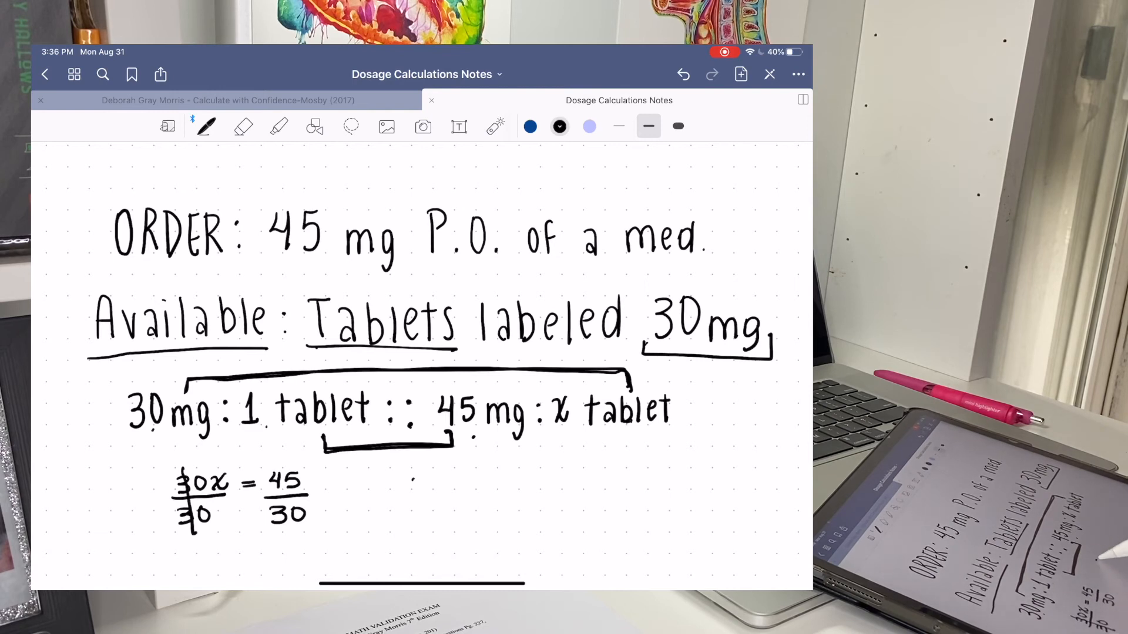
drag(444, 496, 459, 495)
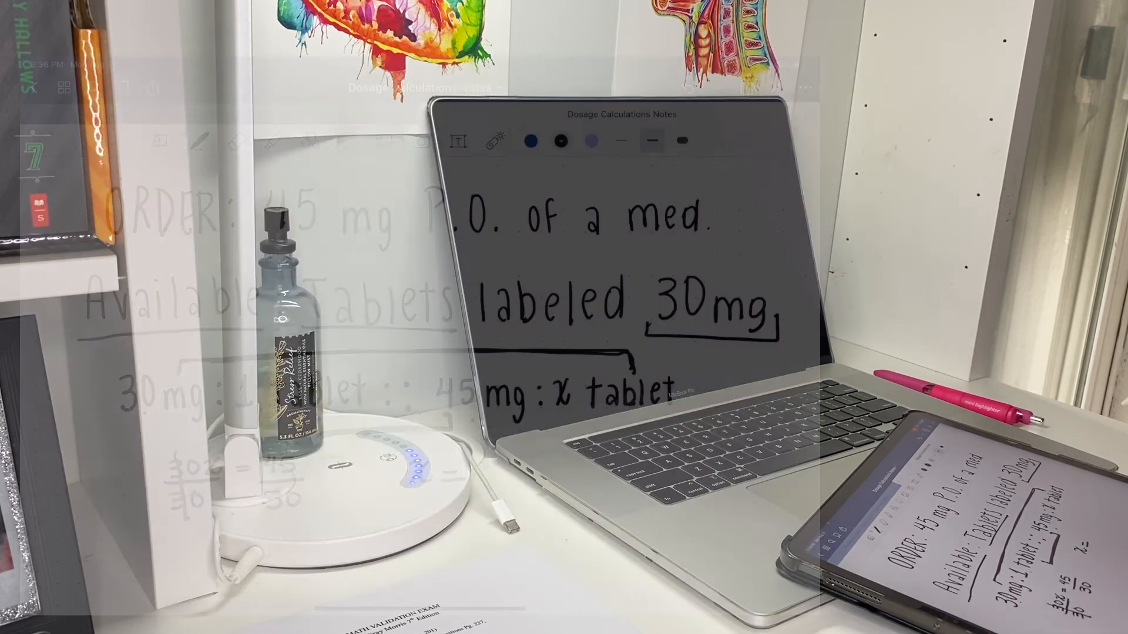